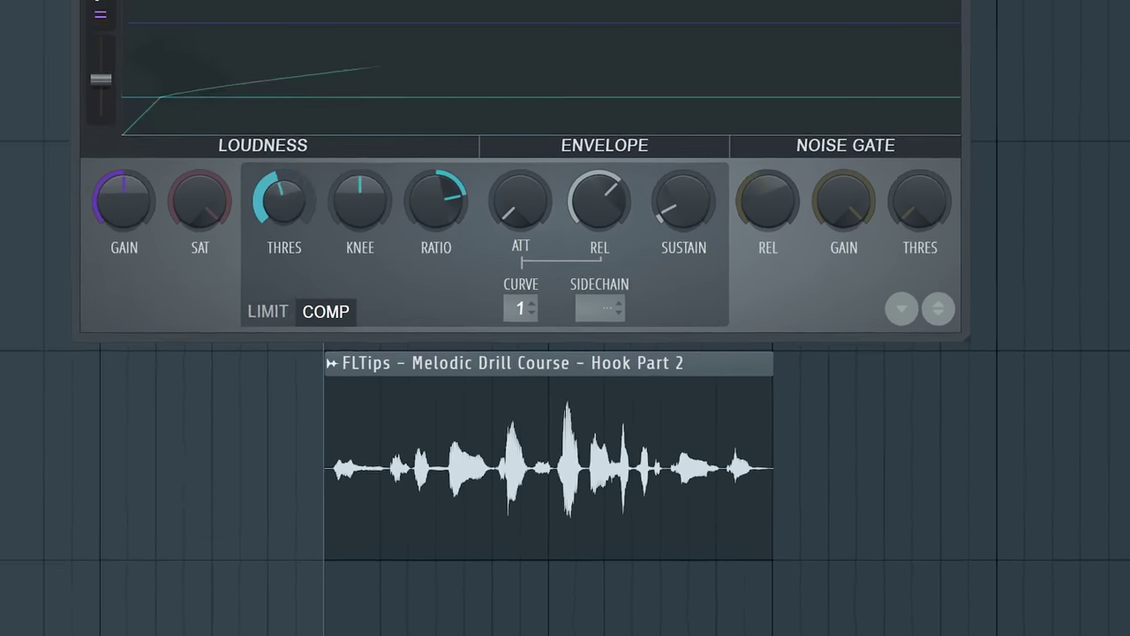
Step: Play the Hook vocal clip from its start to hear the uneven volume, then stop playback
key("space")
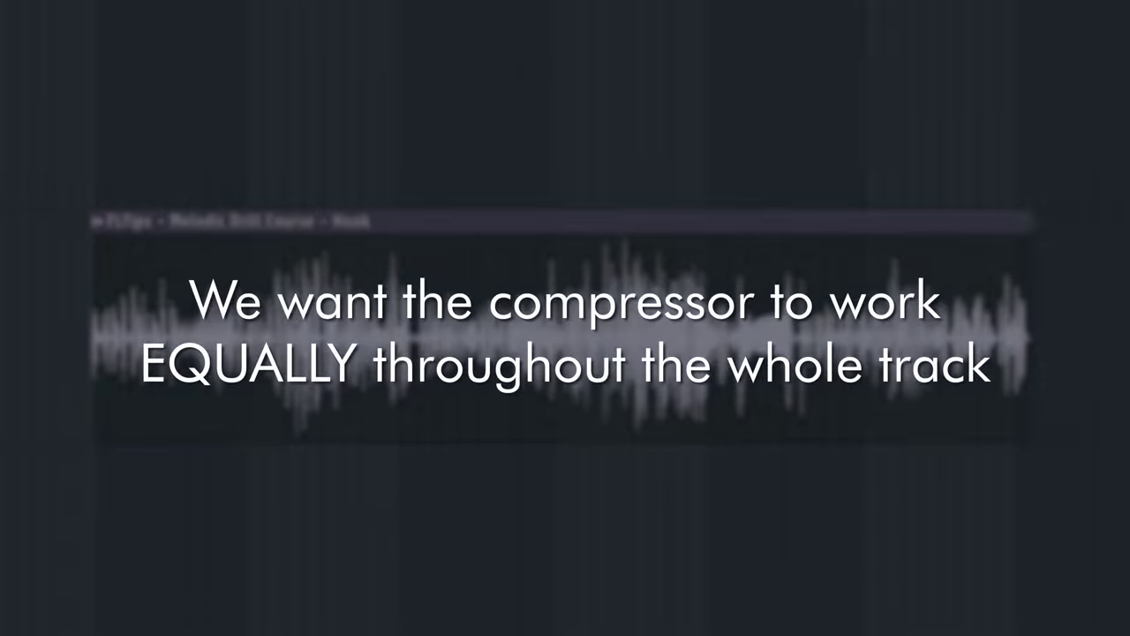
key("space")
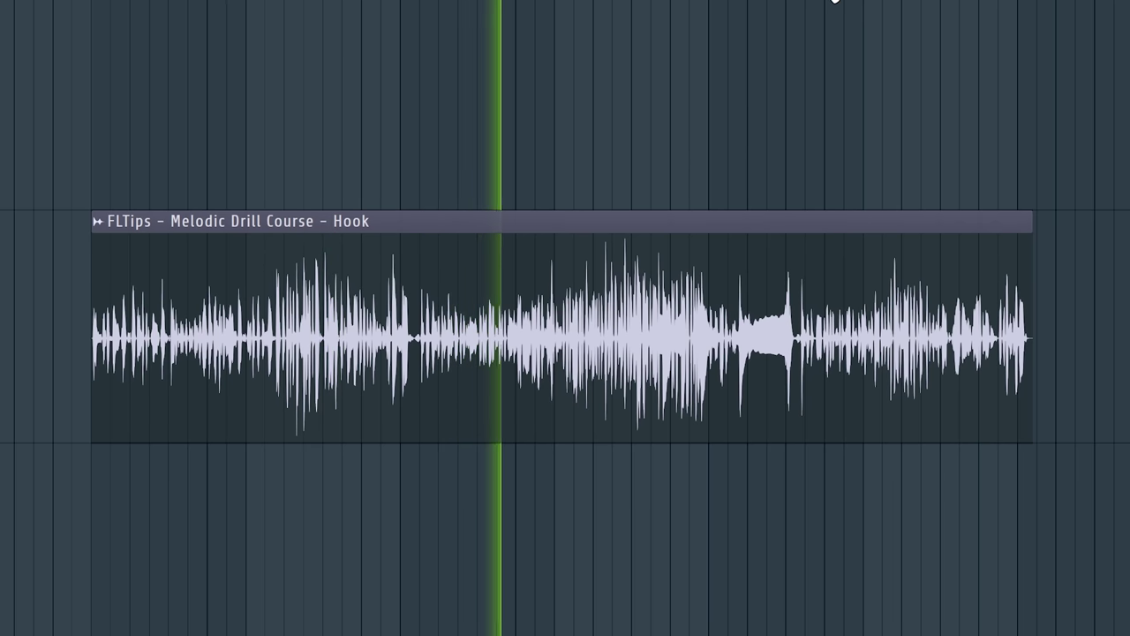
key("space")
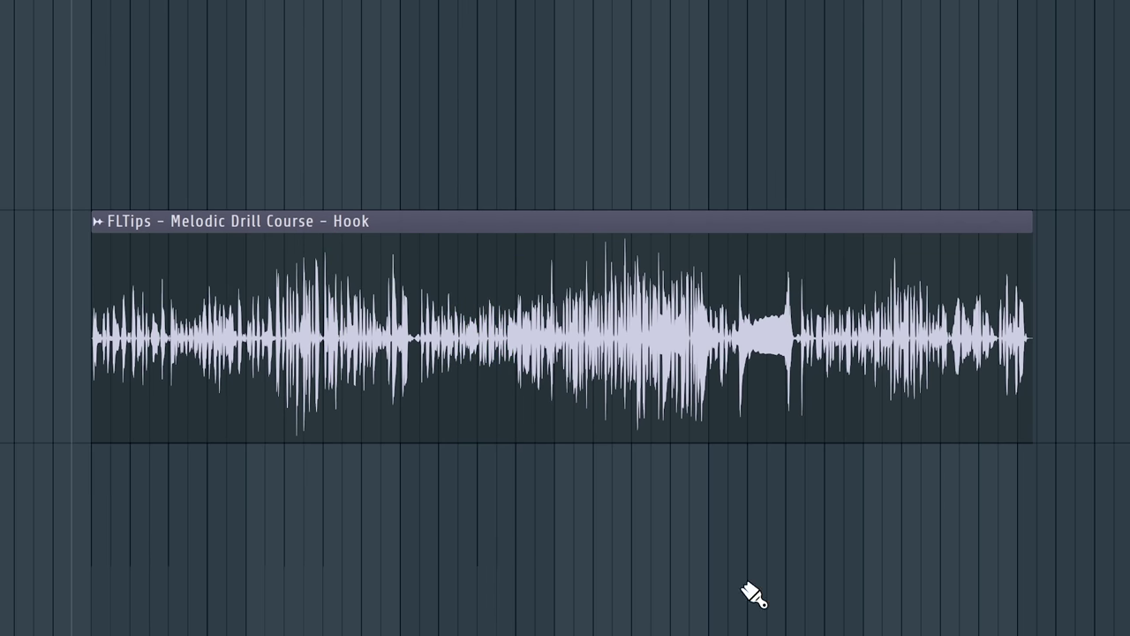
Step: Open the Hook Part 2 clip's audio in the Edison audio editor
double_click(242, 298)
right_click(429, 396)
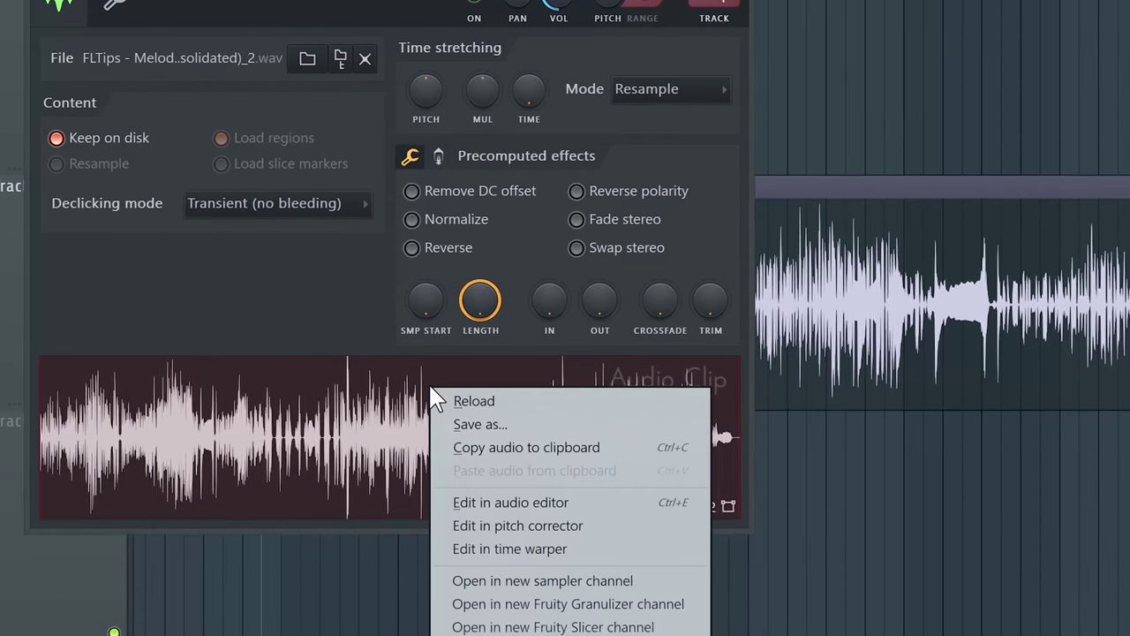
left_click(536, 501)
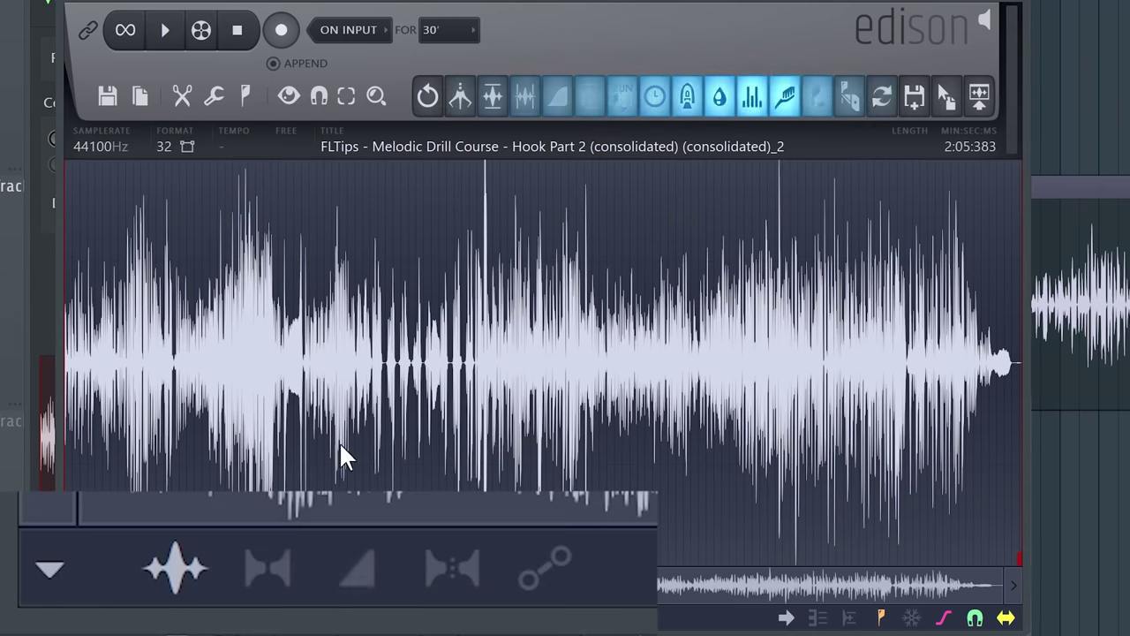
Step: Draw a volume envelope that dips under the first loud vocal passage
left_click(364, 573)
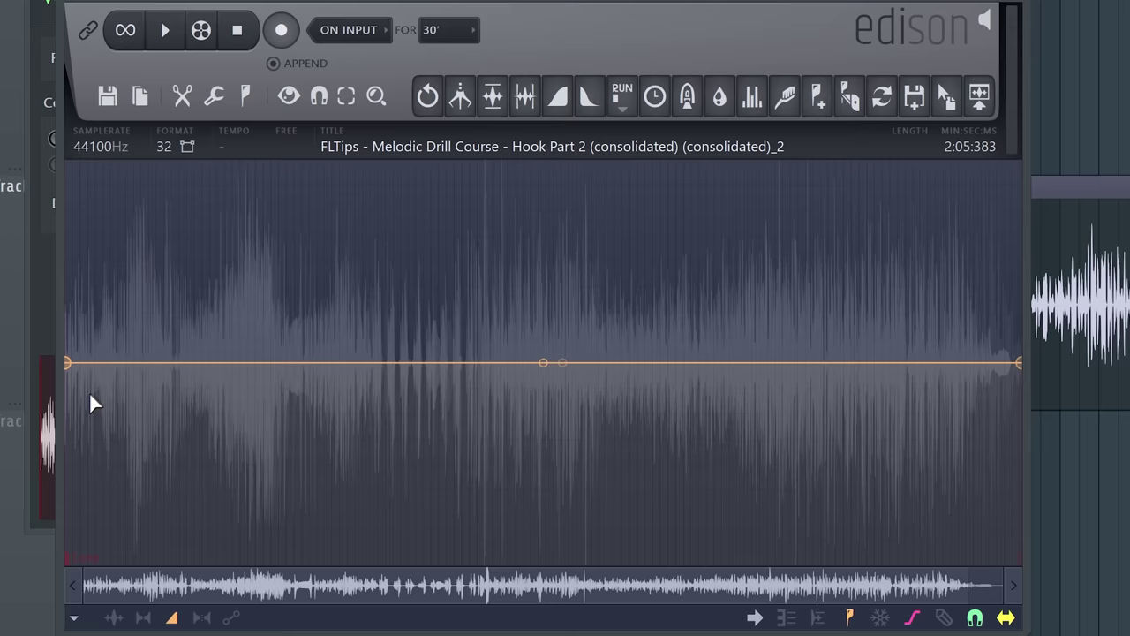
scroll(91, 390, "up", 4)
left_click(229, 363)
left_click(288, 439)
left_click(375, 363)
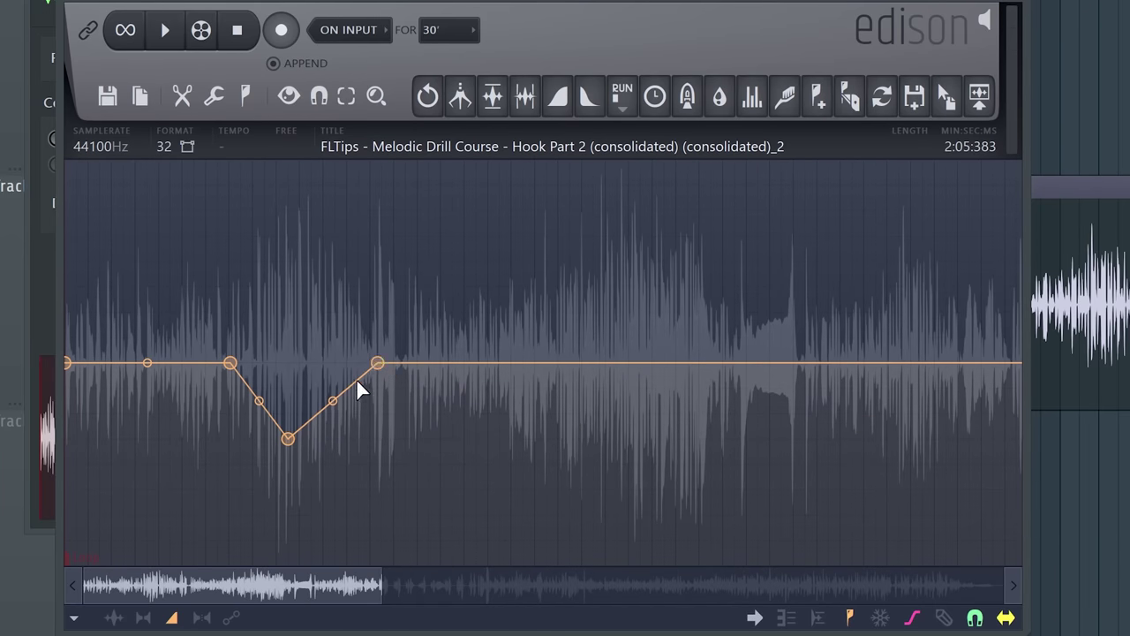
scroll(540, 371, "down", 1)
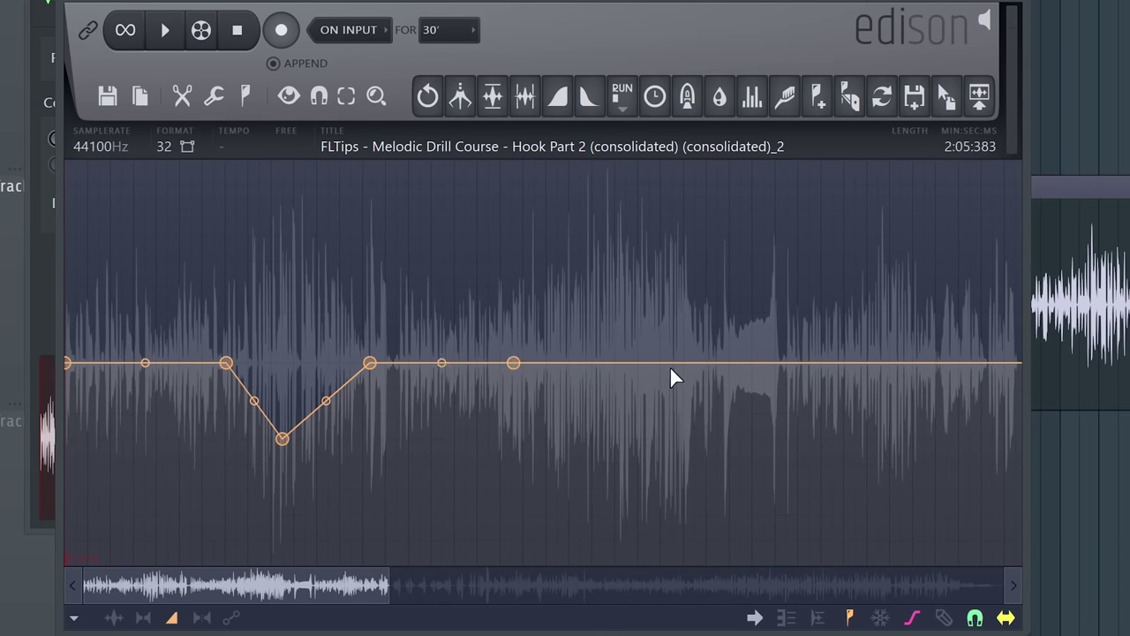
Step: Lower the envelope across the next loud passage, raise it back to full, and zoom in on the edits
left_click(623, 413)
left_click(689, 413)
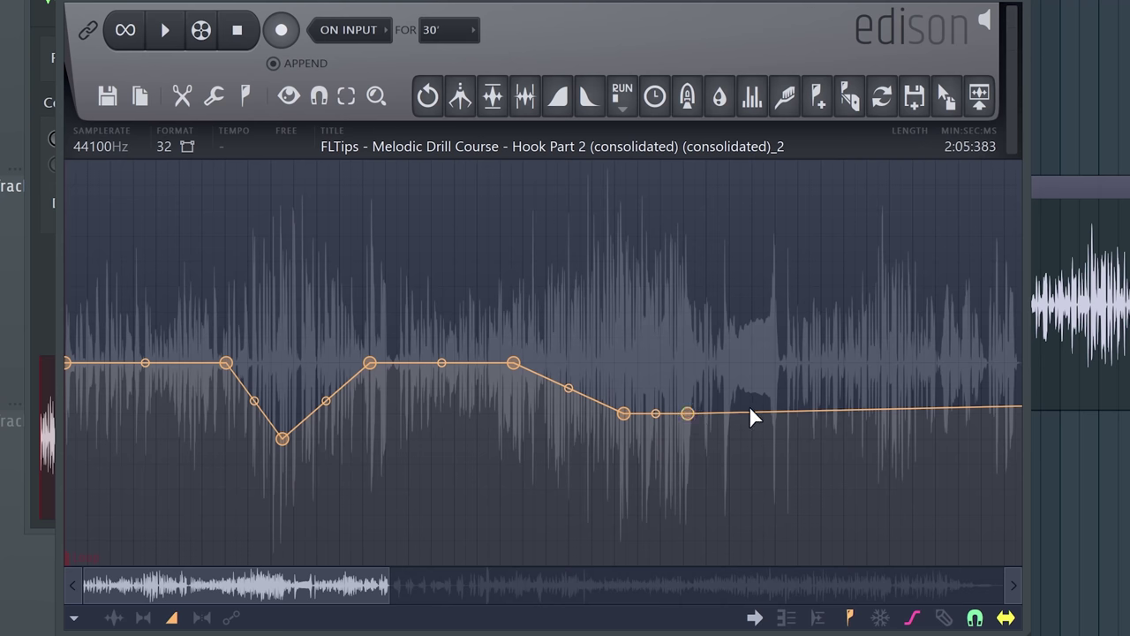
left_click_drag(776, 412, 777, 363)
scroll(625, 441, "down", 4)
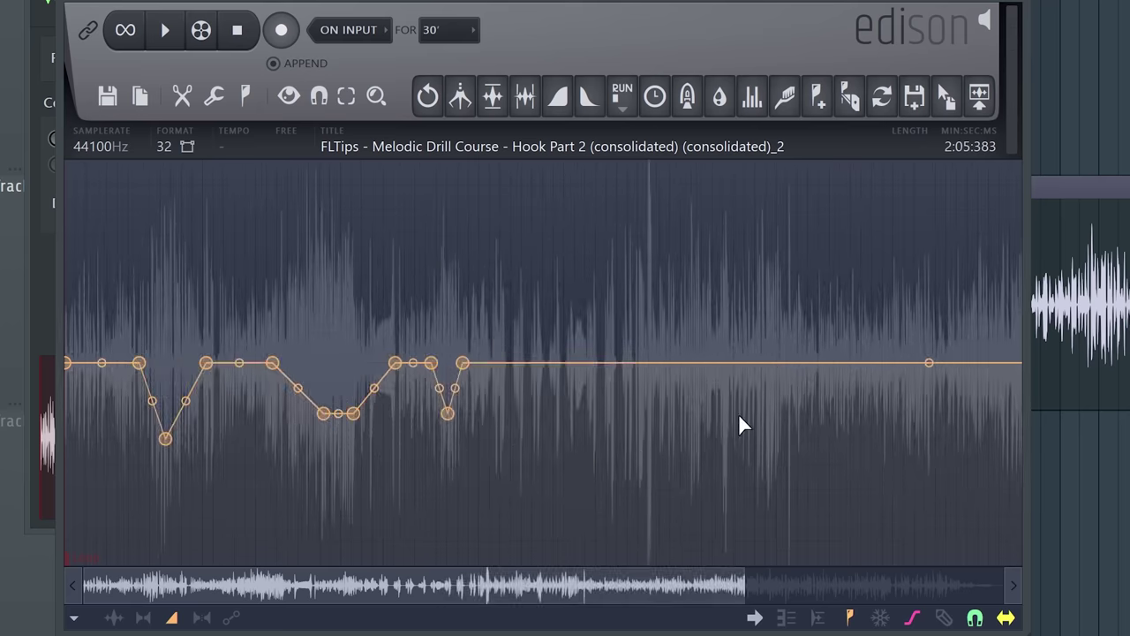
scroll(180, 495, "up", 2)
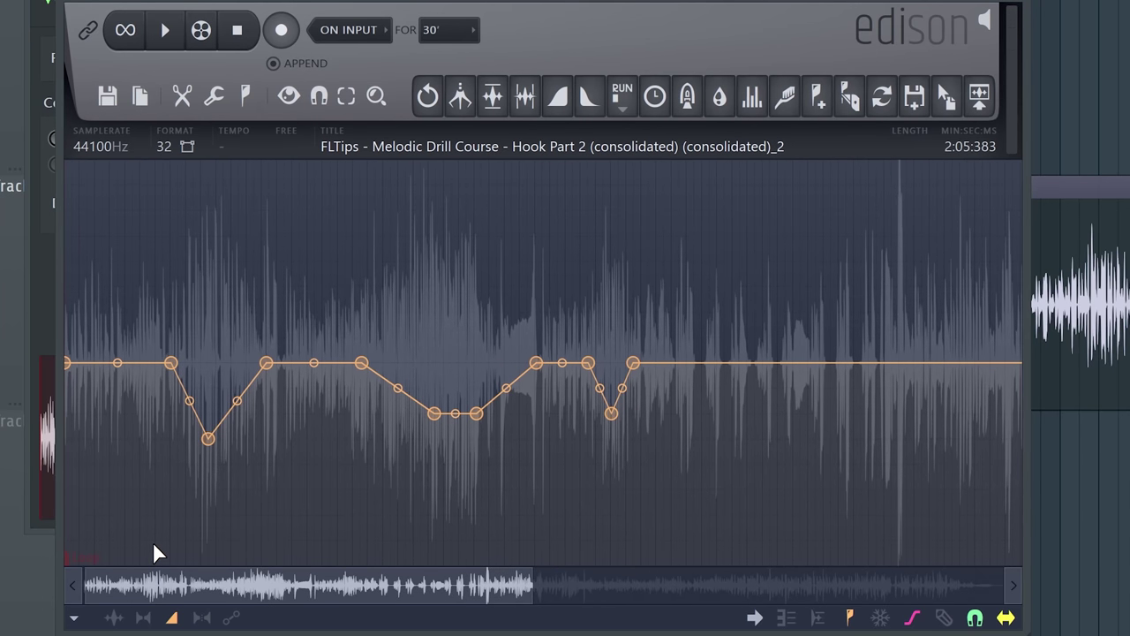
scroll(424, 541, "up", 1)
left_click_drag(528, 583, 478, 585)
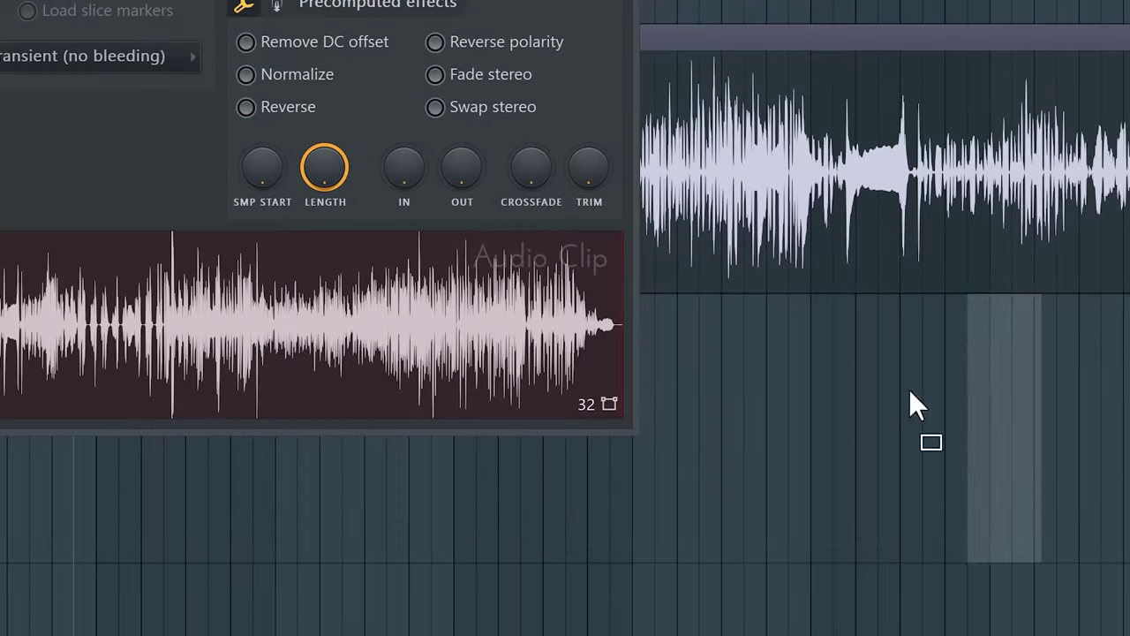
Step: Drag the processed Edison audio into the playlist, align it with the Hook clip, then delete it
left_click_drag(910, 404, 724, 451)
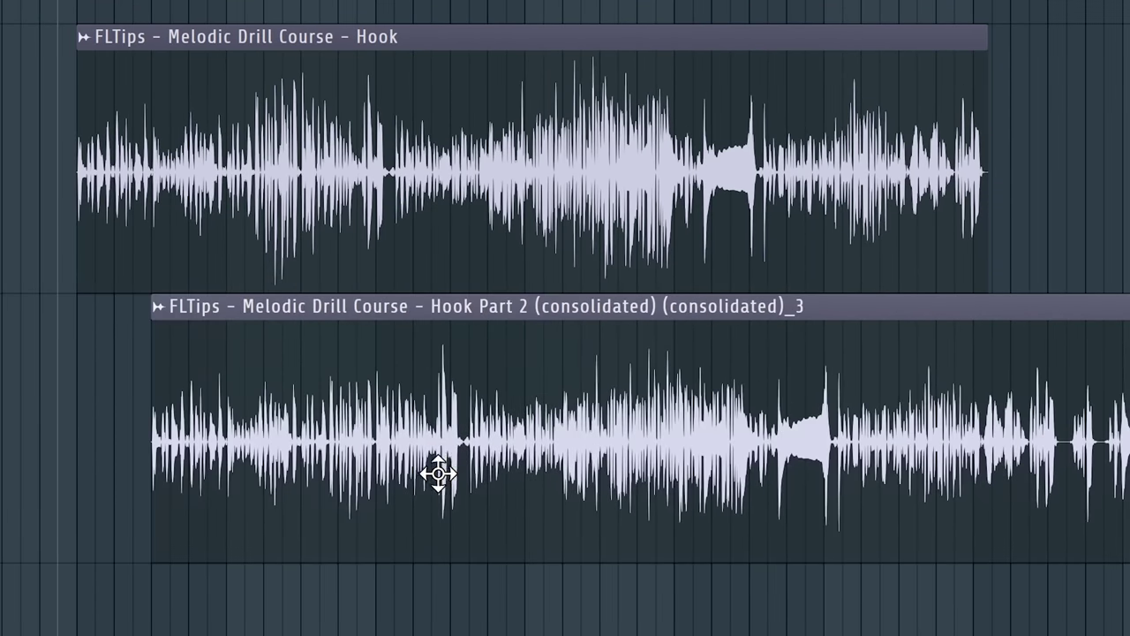
left_click_drag(439, 474, 350, 472)
scroll(326, 500, "down", 2)
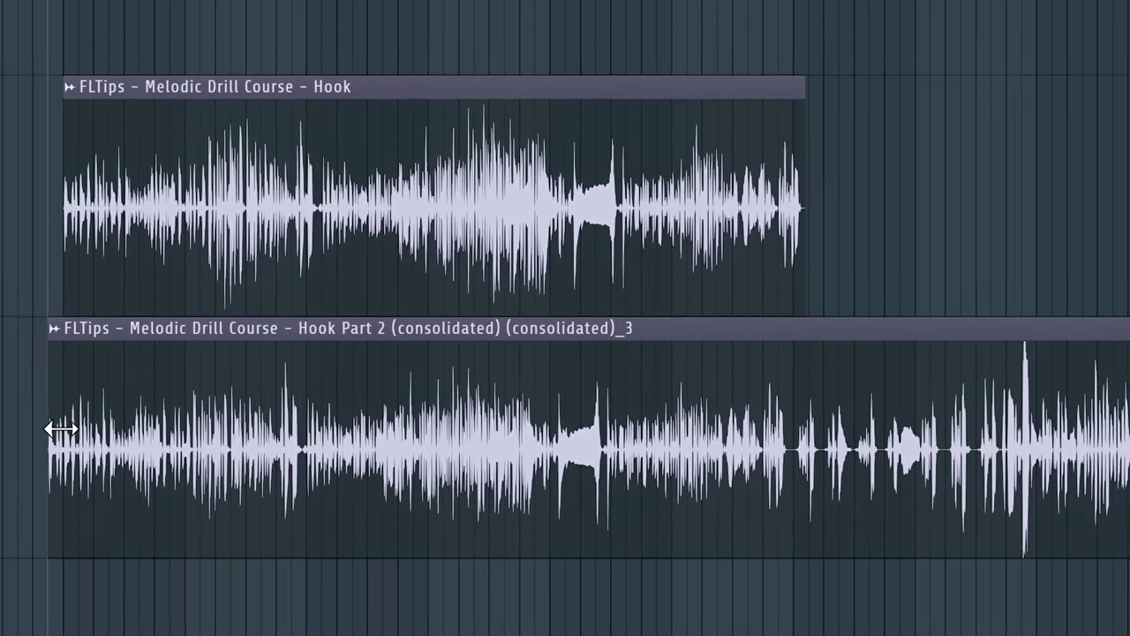
scroll(743, 432, "down", 2)
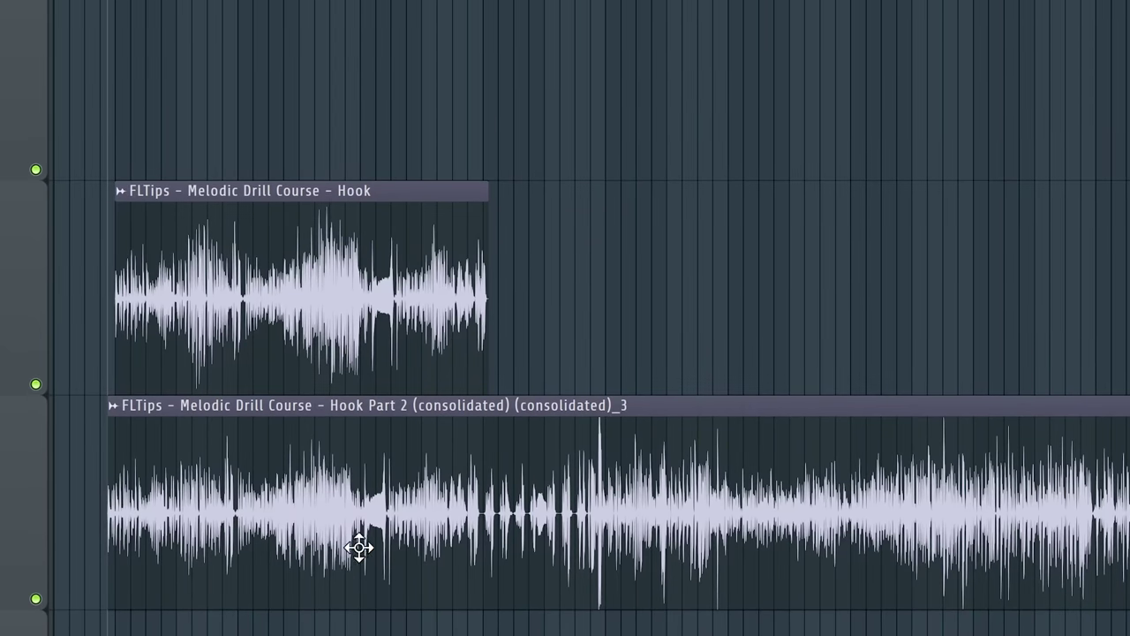
right_click(246, 524)
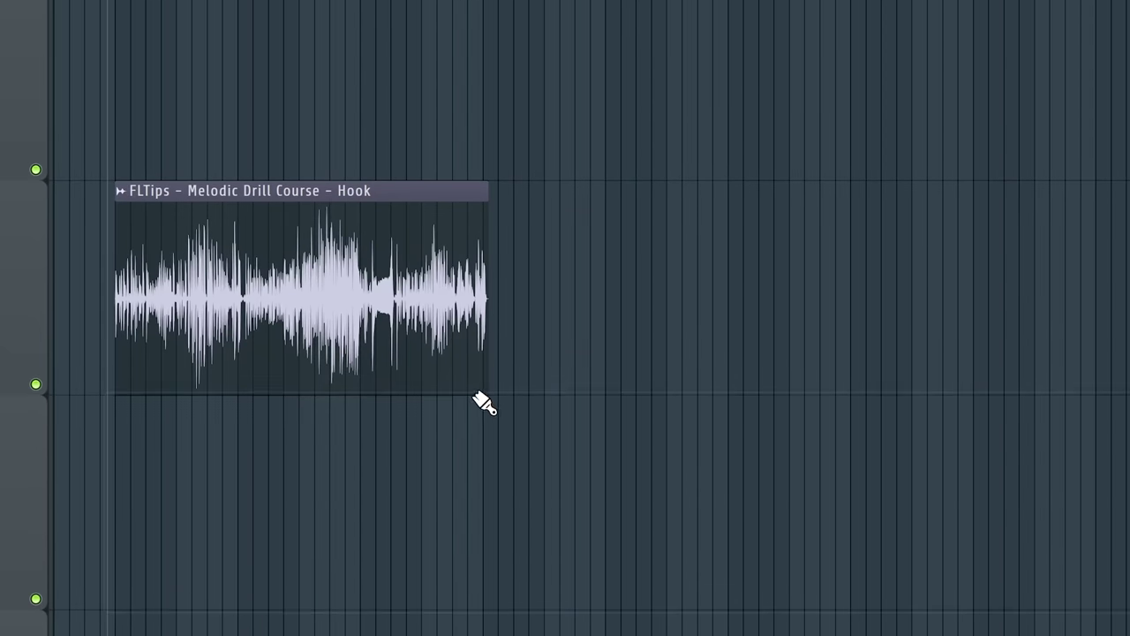
scroll(707, 494, "up", 2)
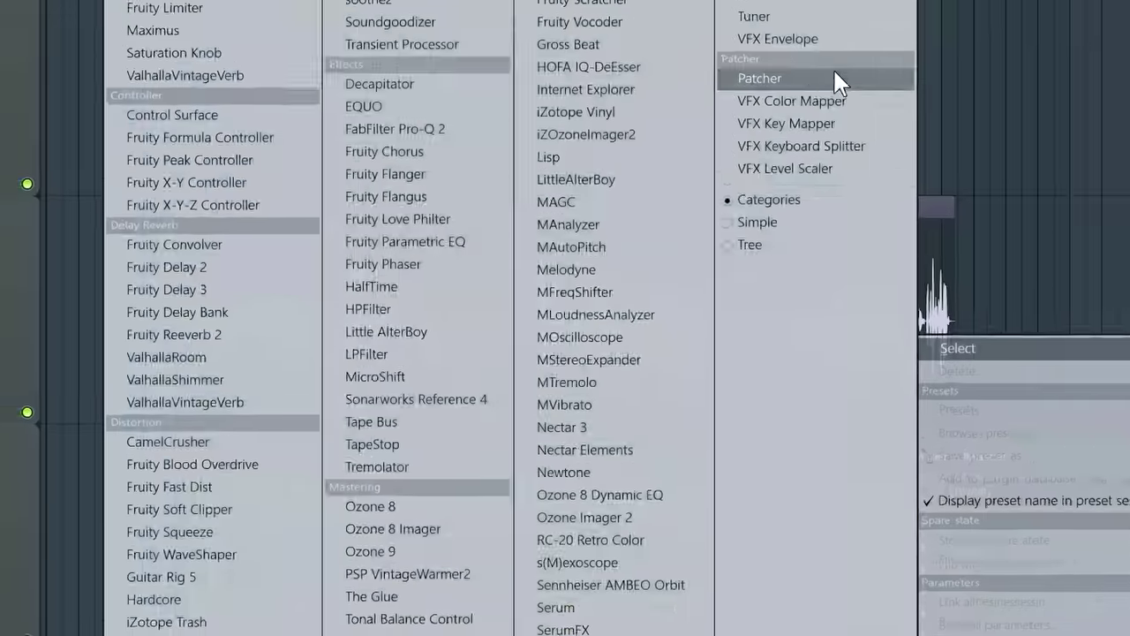
Step: Load Patcher on the Master track with the Vocal Rider preset, raising Target and Sensitivity slightly
left_click(794, 113)
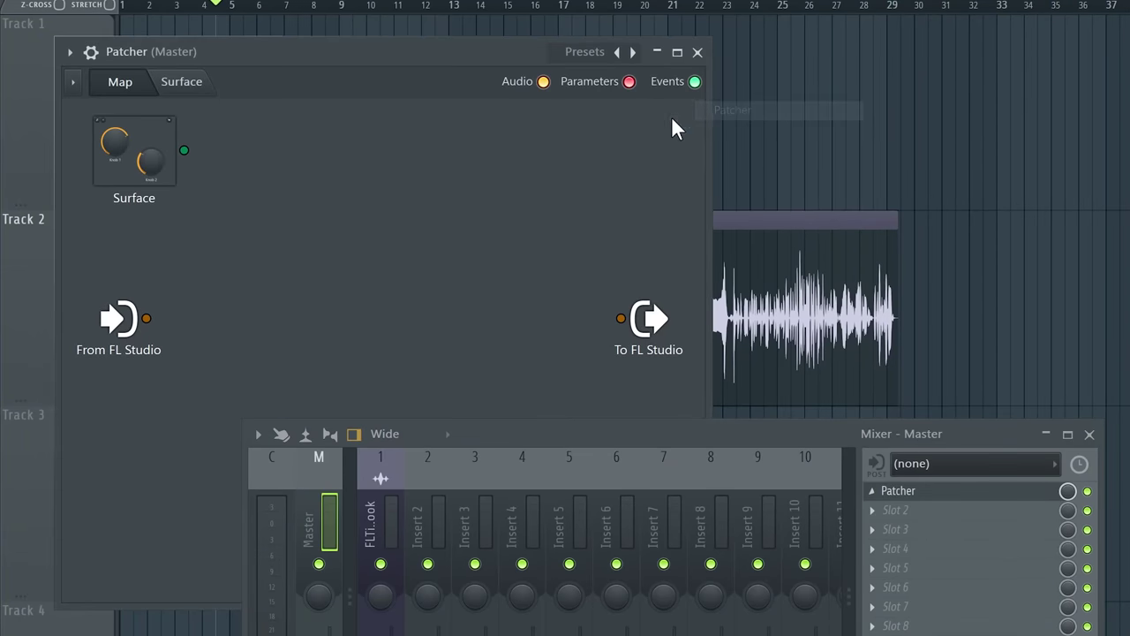
key("F9")
left_click(583, 52)
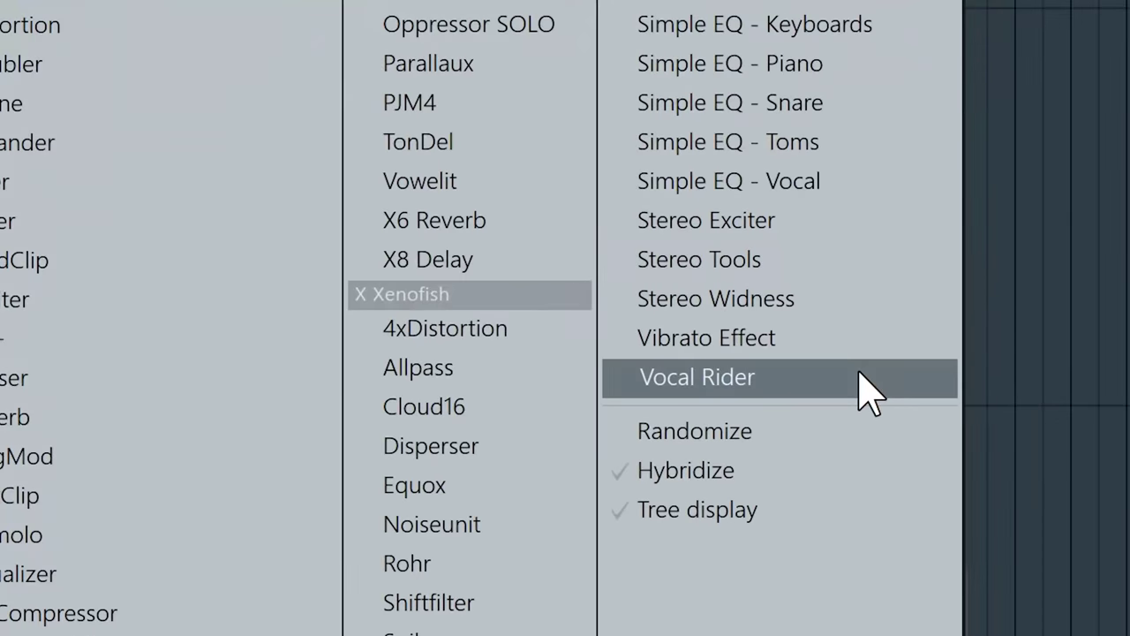
left_click(870, 388)
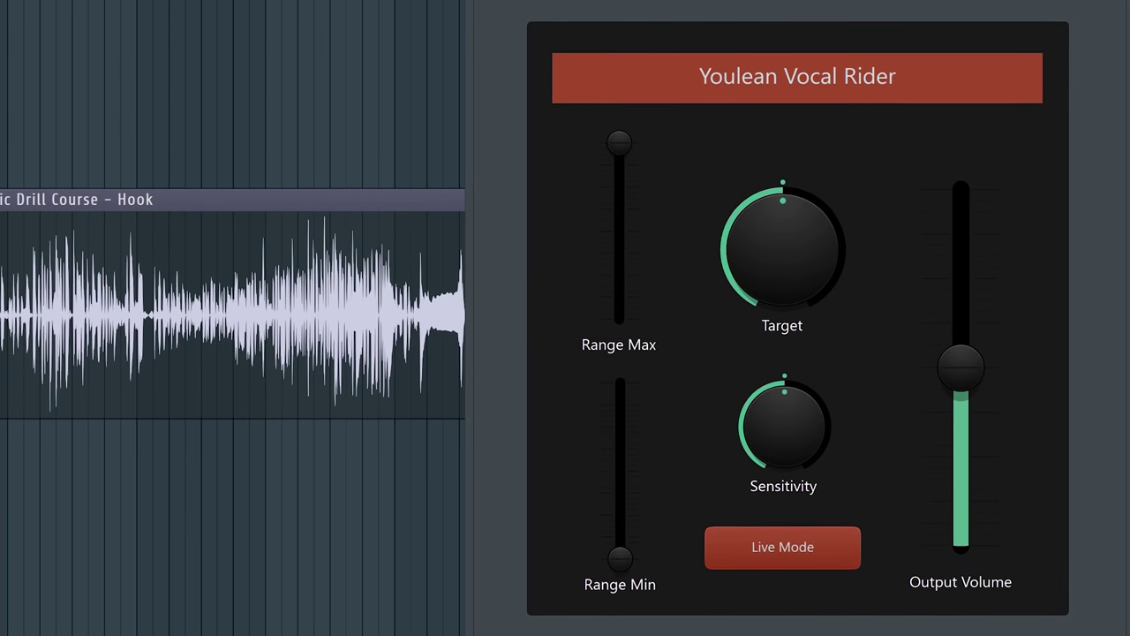
left_click_drag(752, 434, 752, 424)
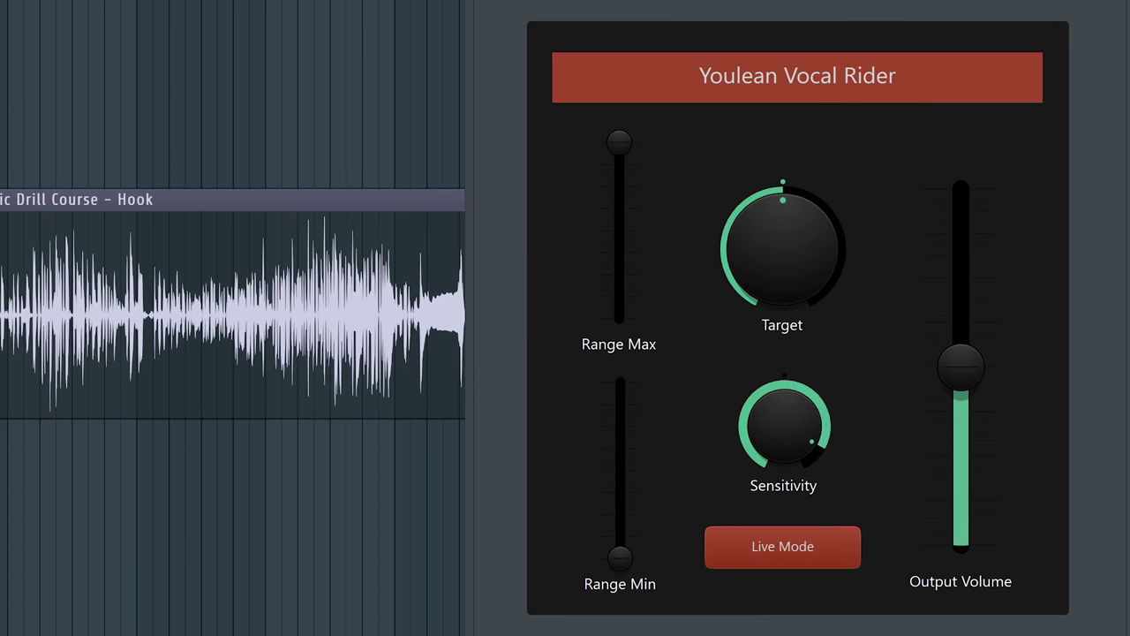
left_click_drag(792, 296, 791, 260)
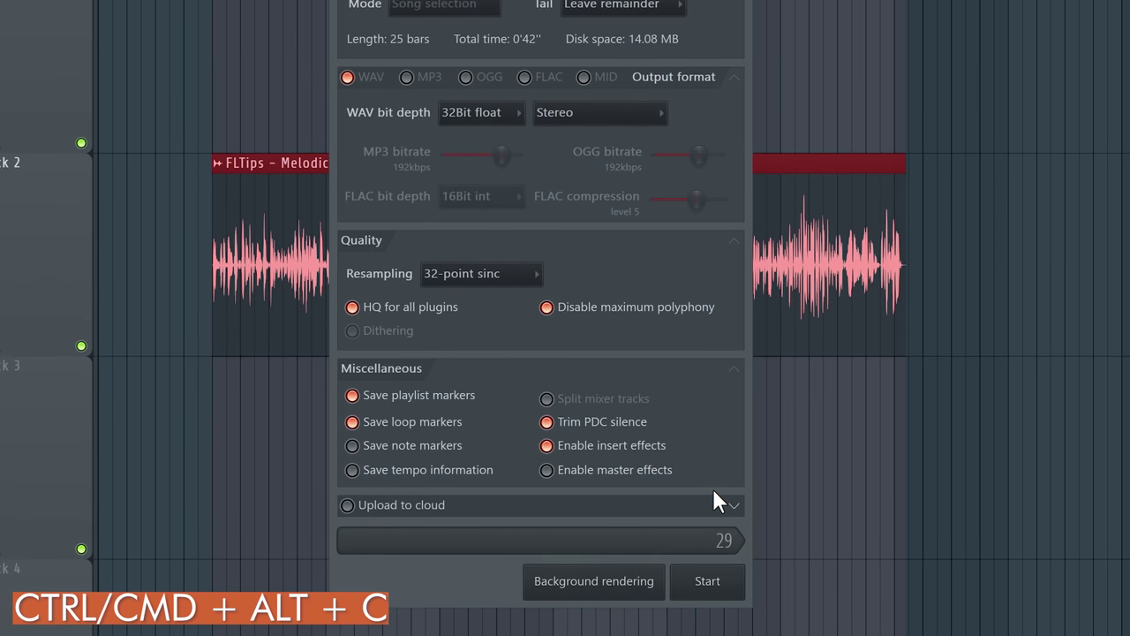
Step: Start the render to consolidate the Hook clip into 'Hook (consolidated) #6'
left_click(726, 582)
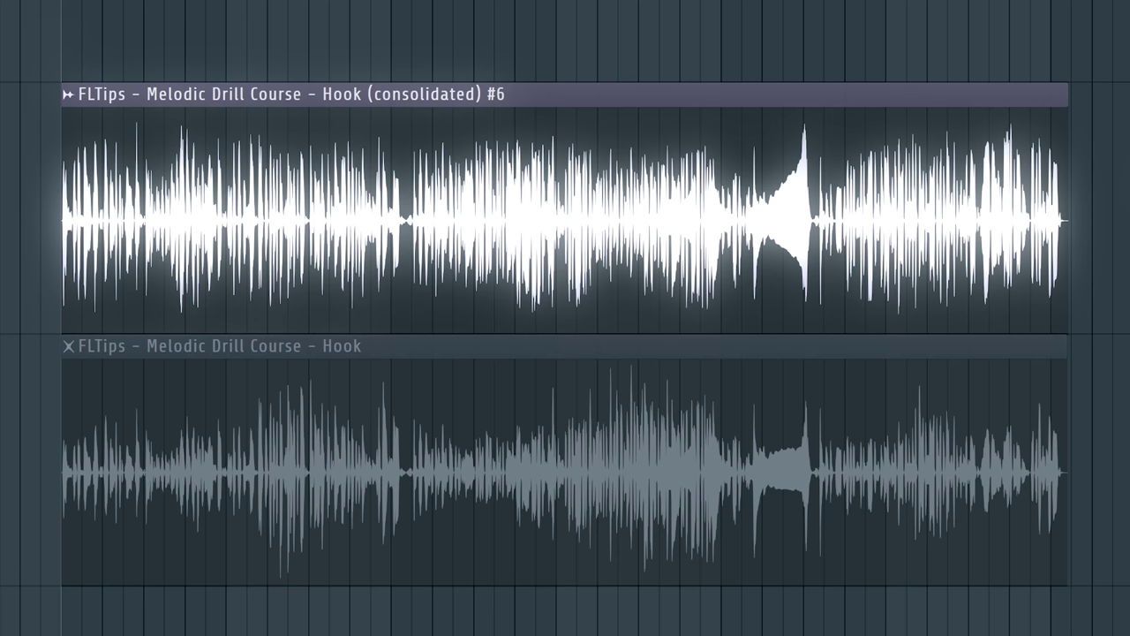
key("space")
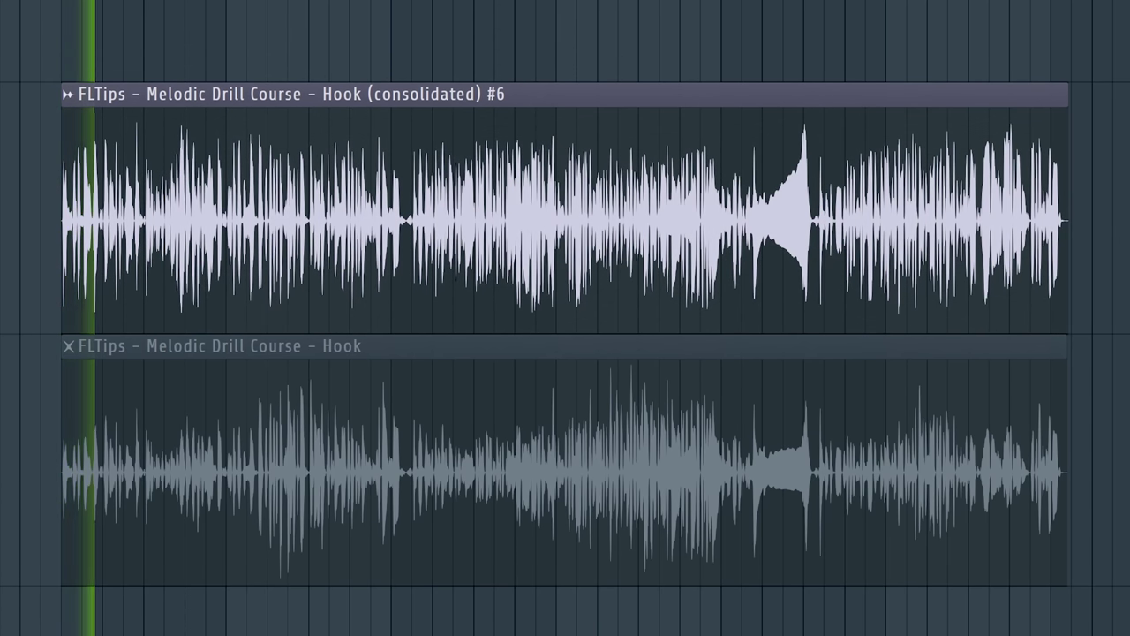